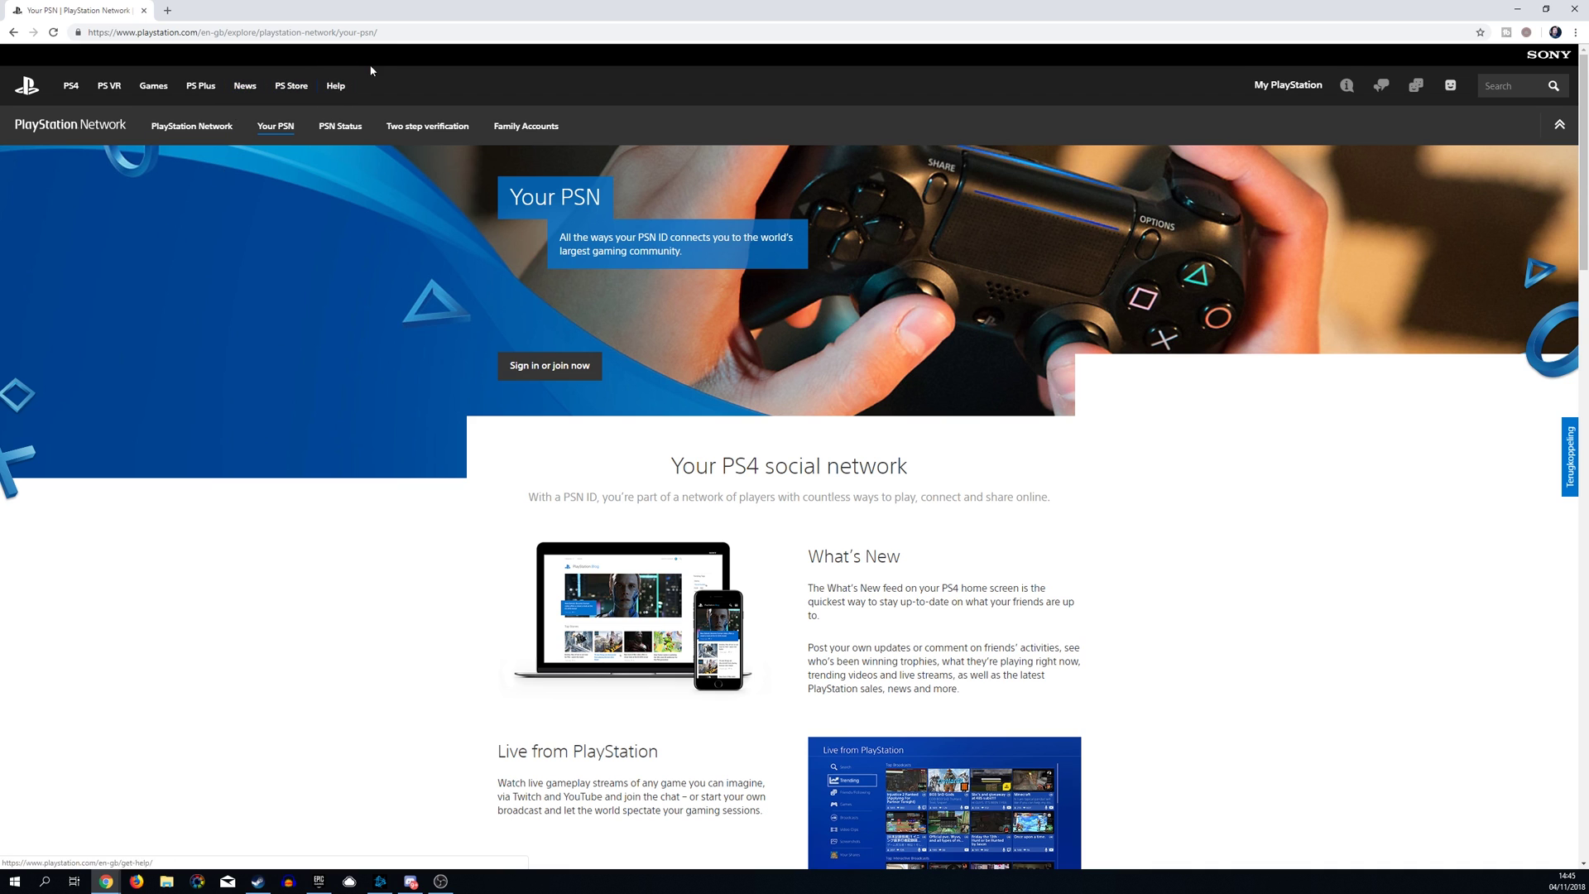
Select and clear the web address, then bring up the account options from the top-bar icon
left_click(397, 32)
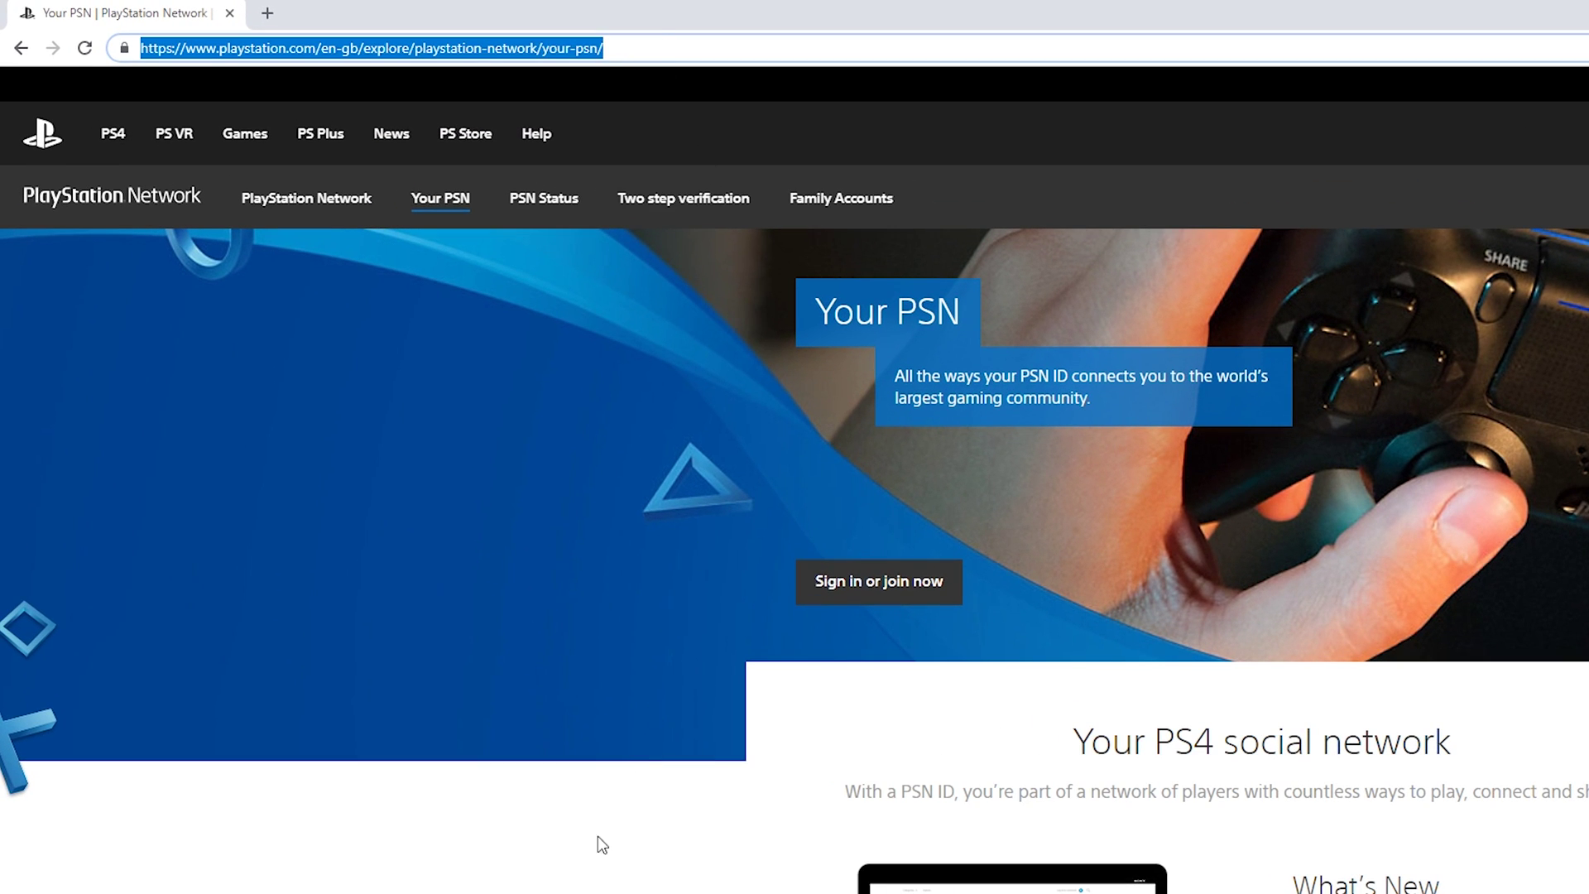
left_click(590, 869)
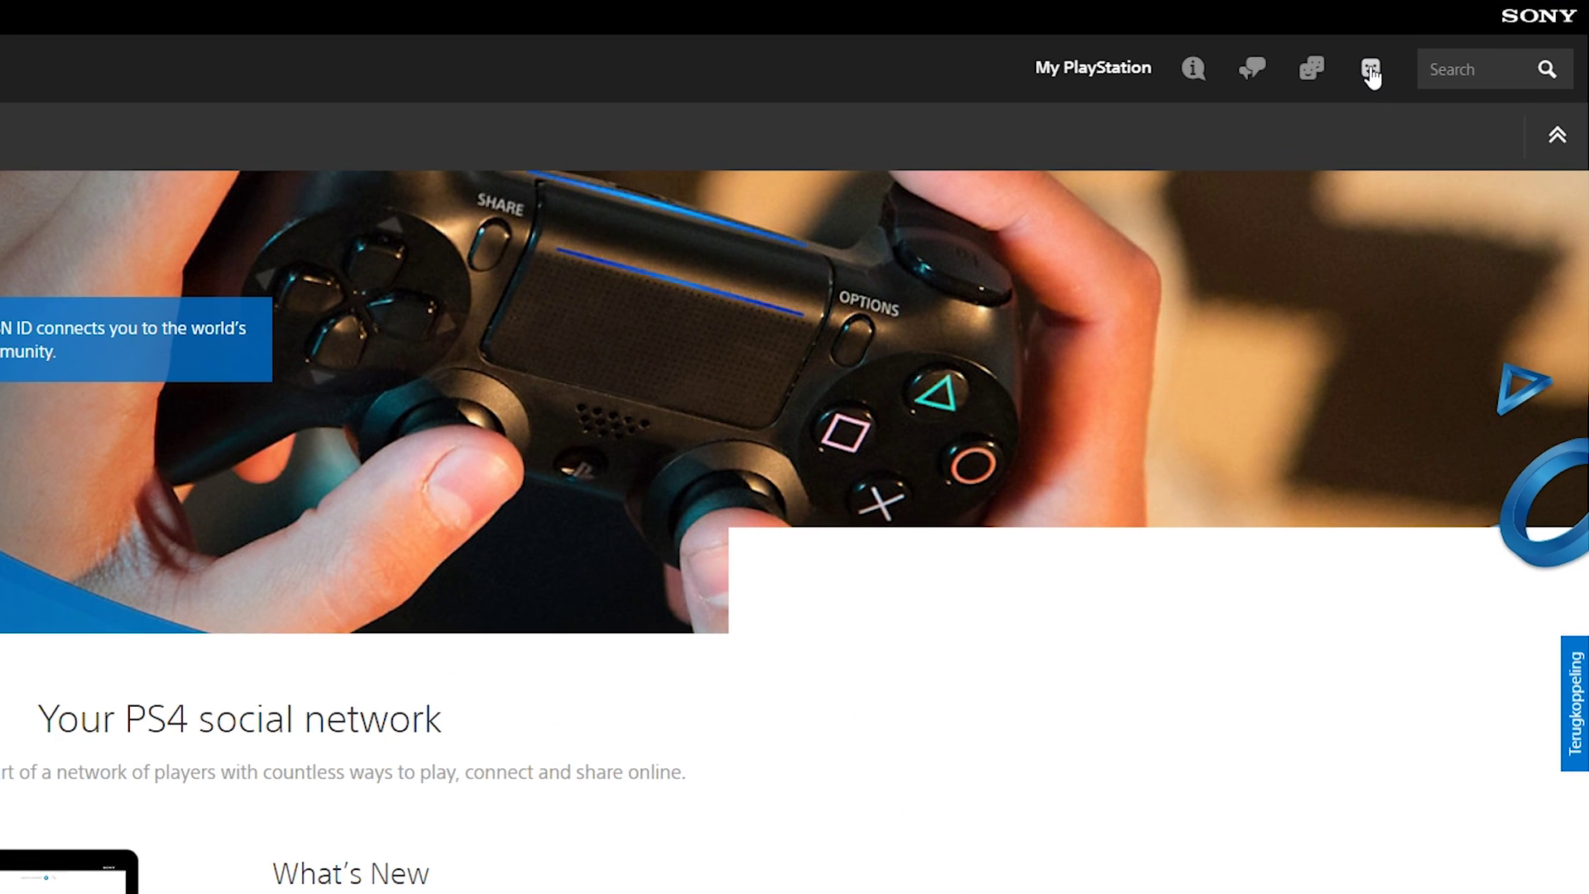
left_click(1371, 70)
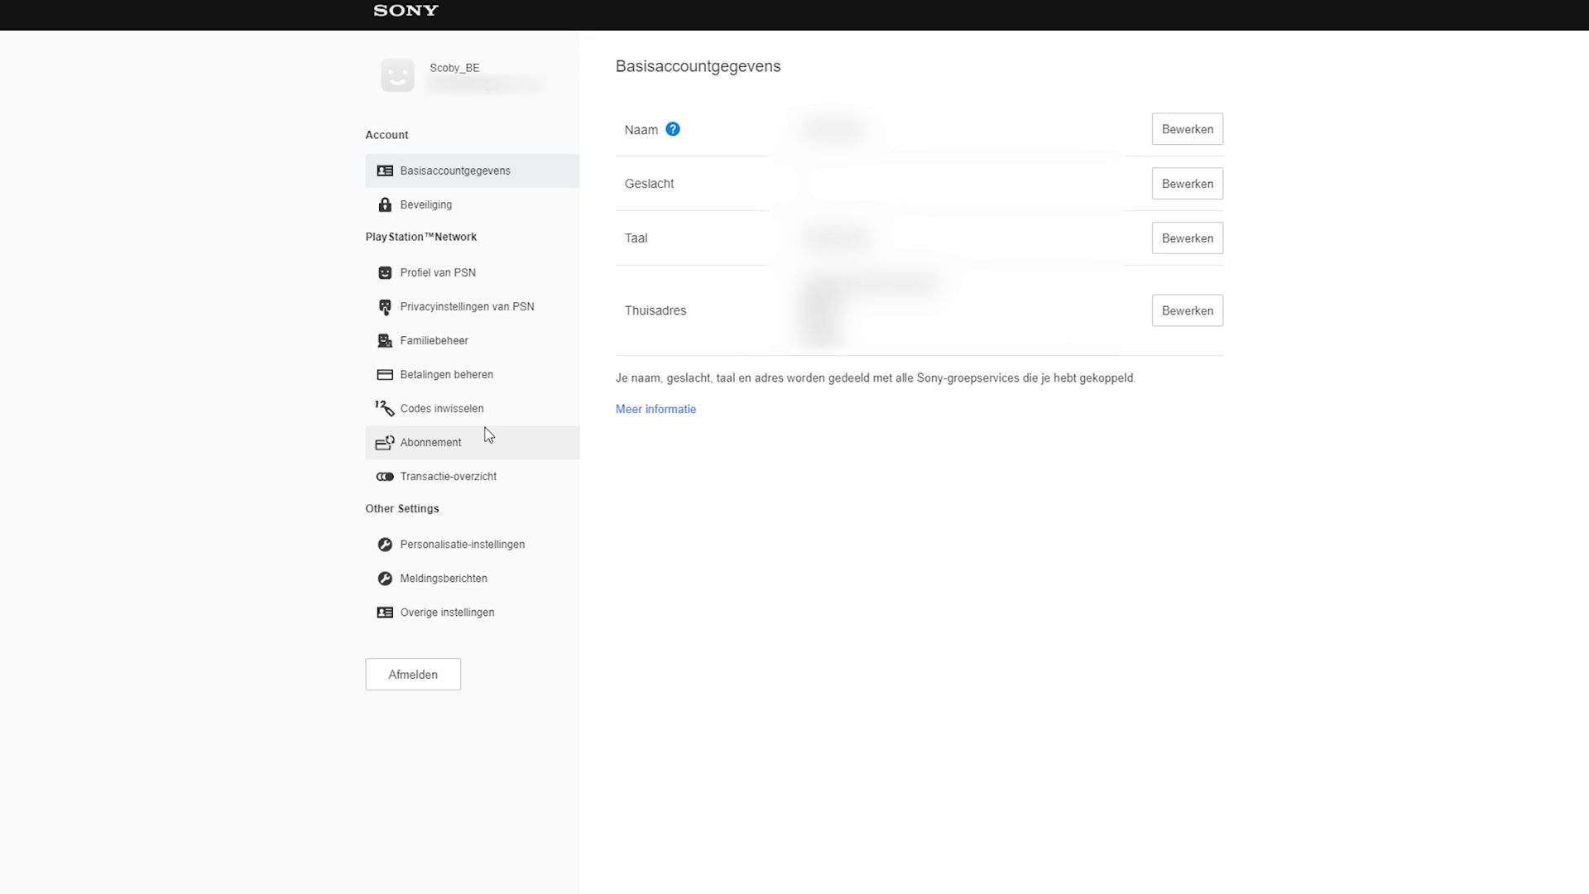
left_click(425, 417)
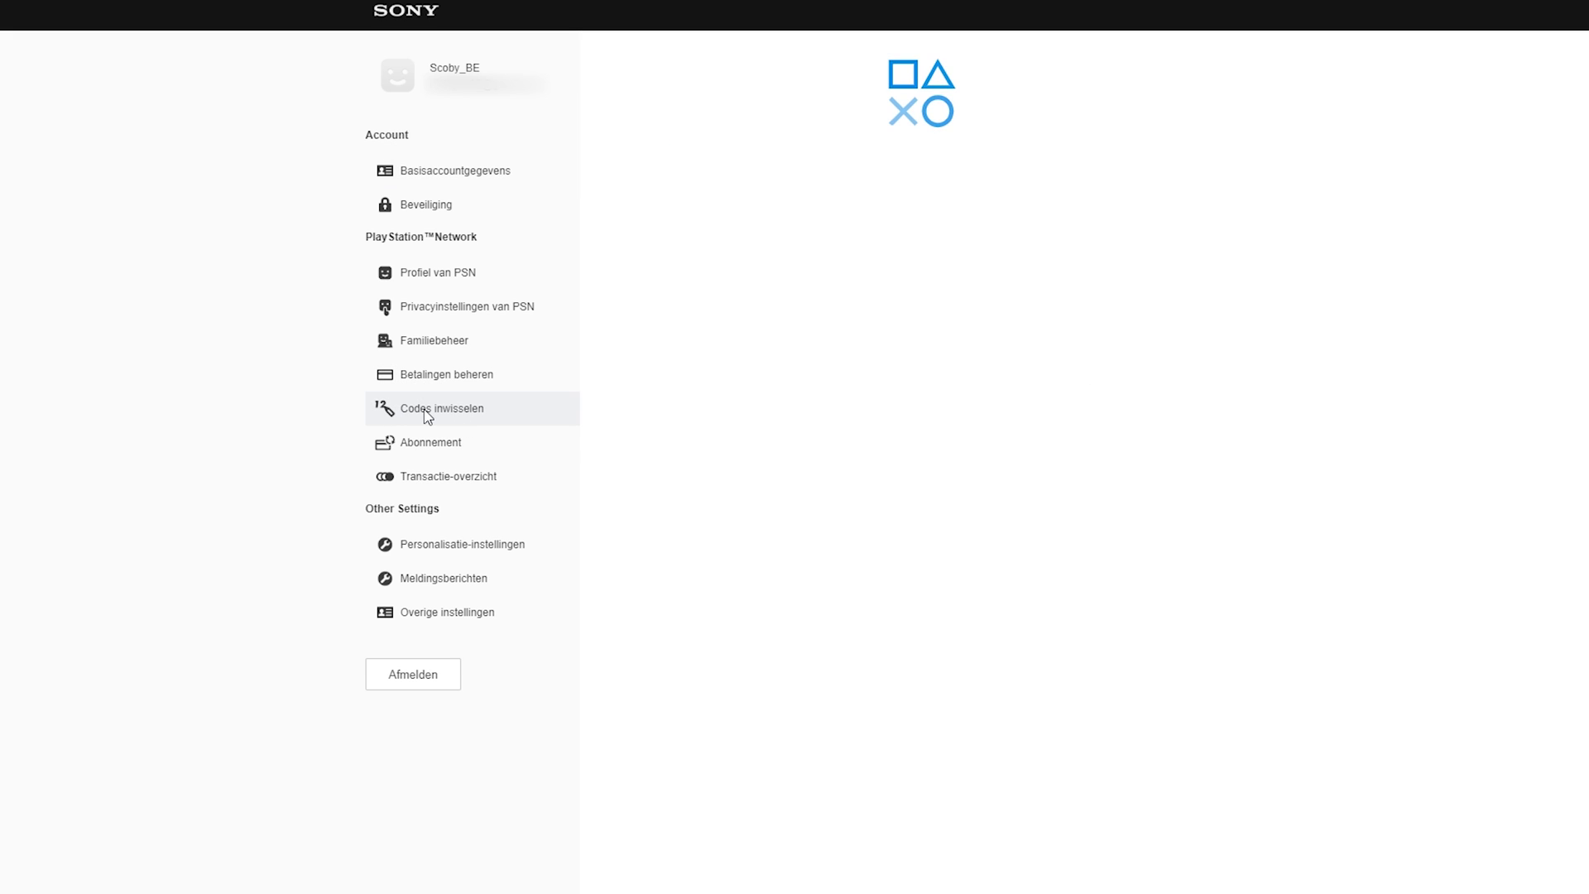
left_click(822, 195)
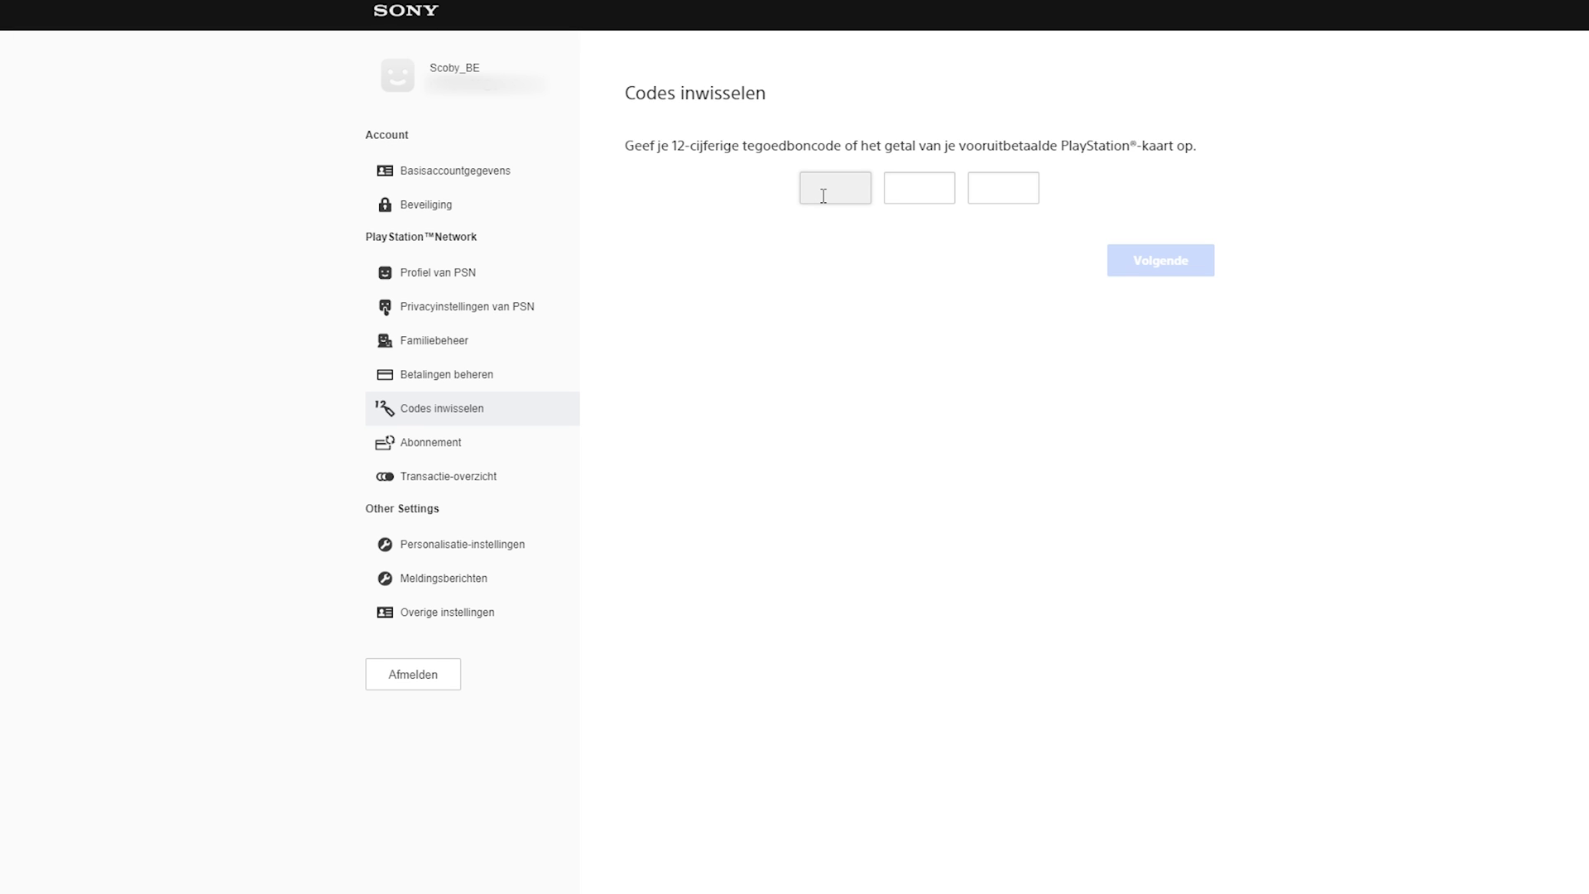
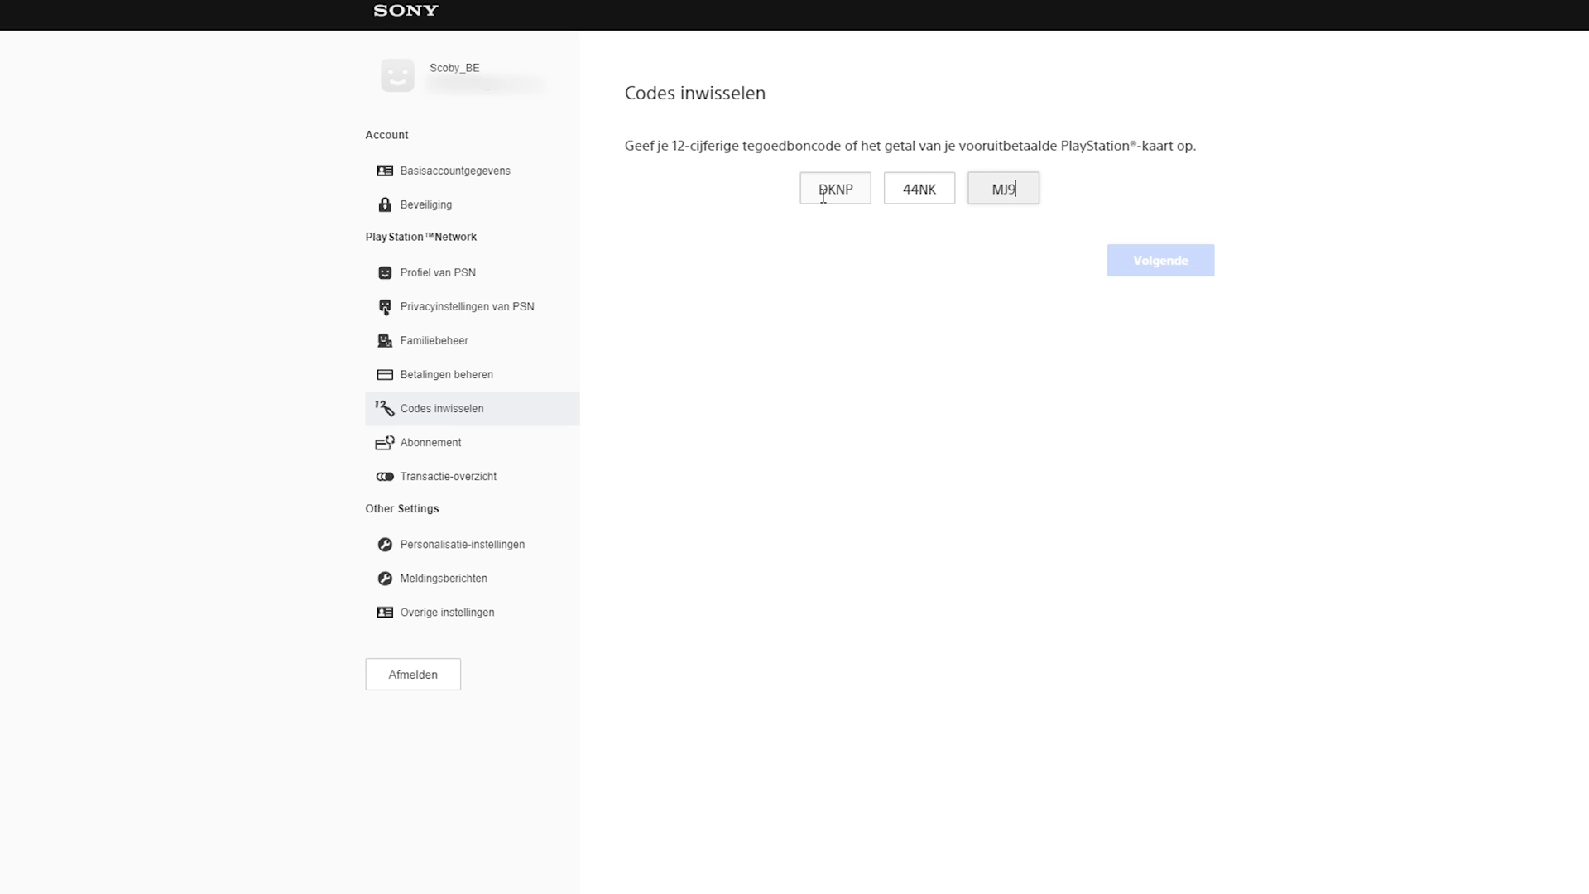
left_click(1160, 260)
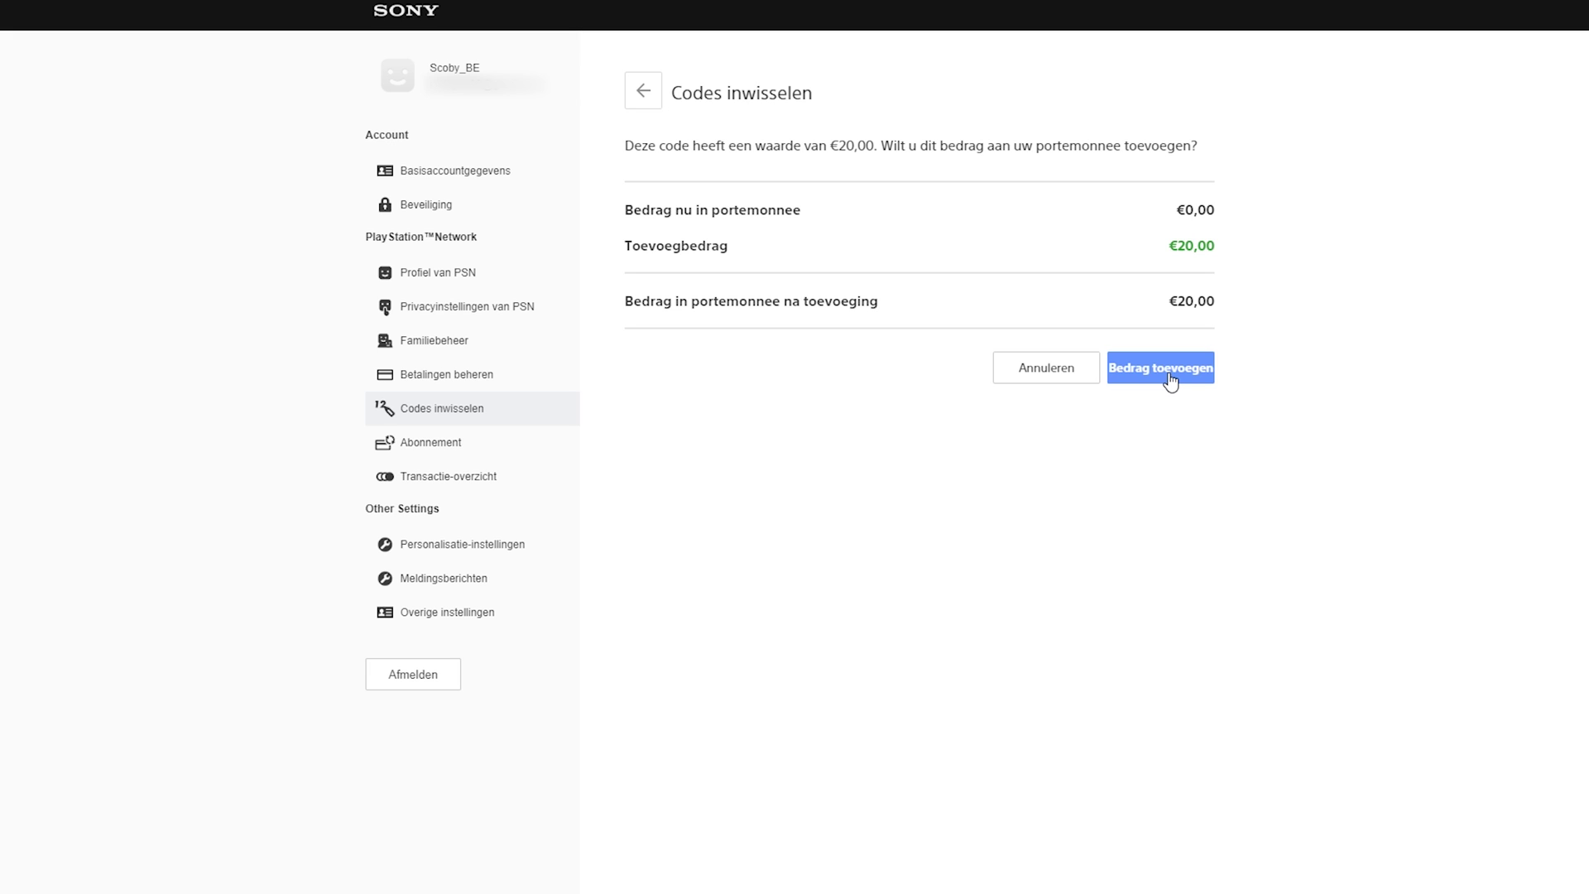
left_click(1171, 374)
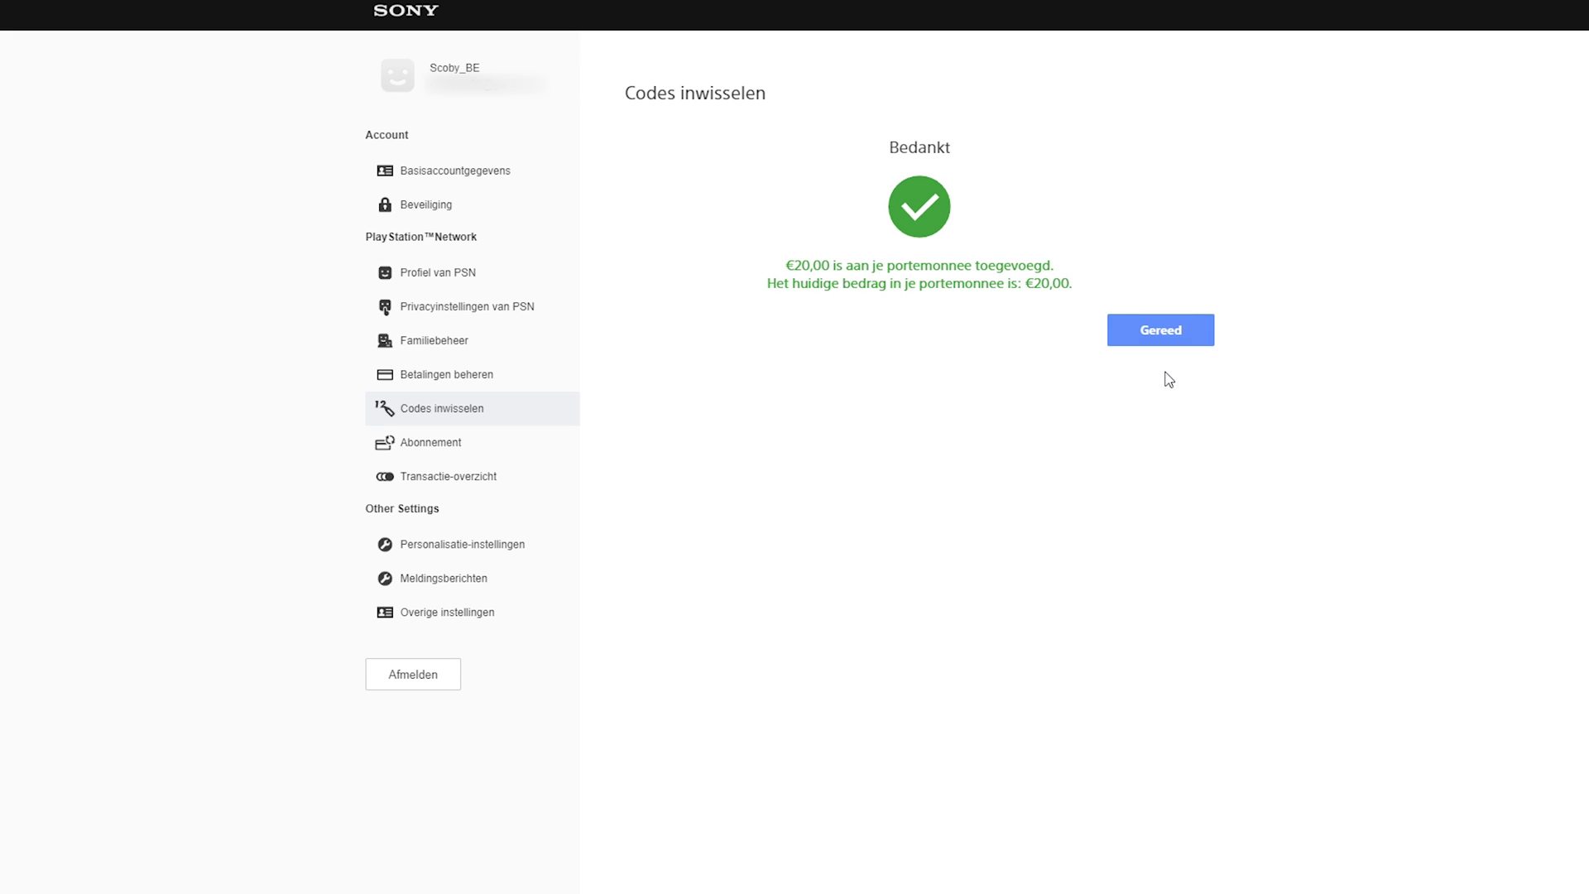